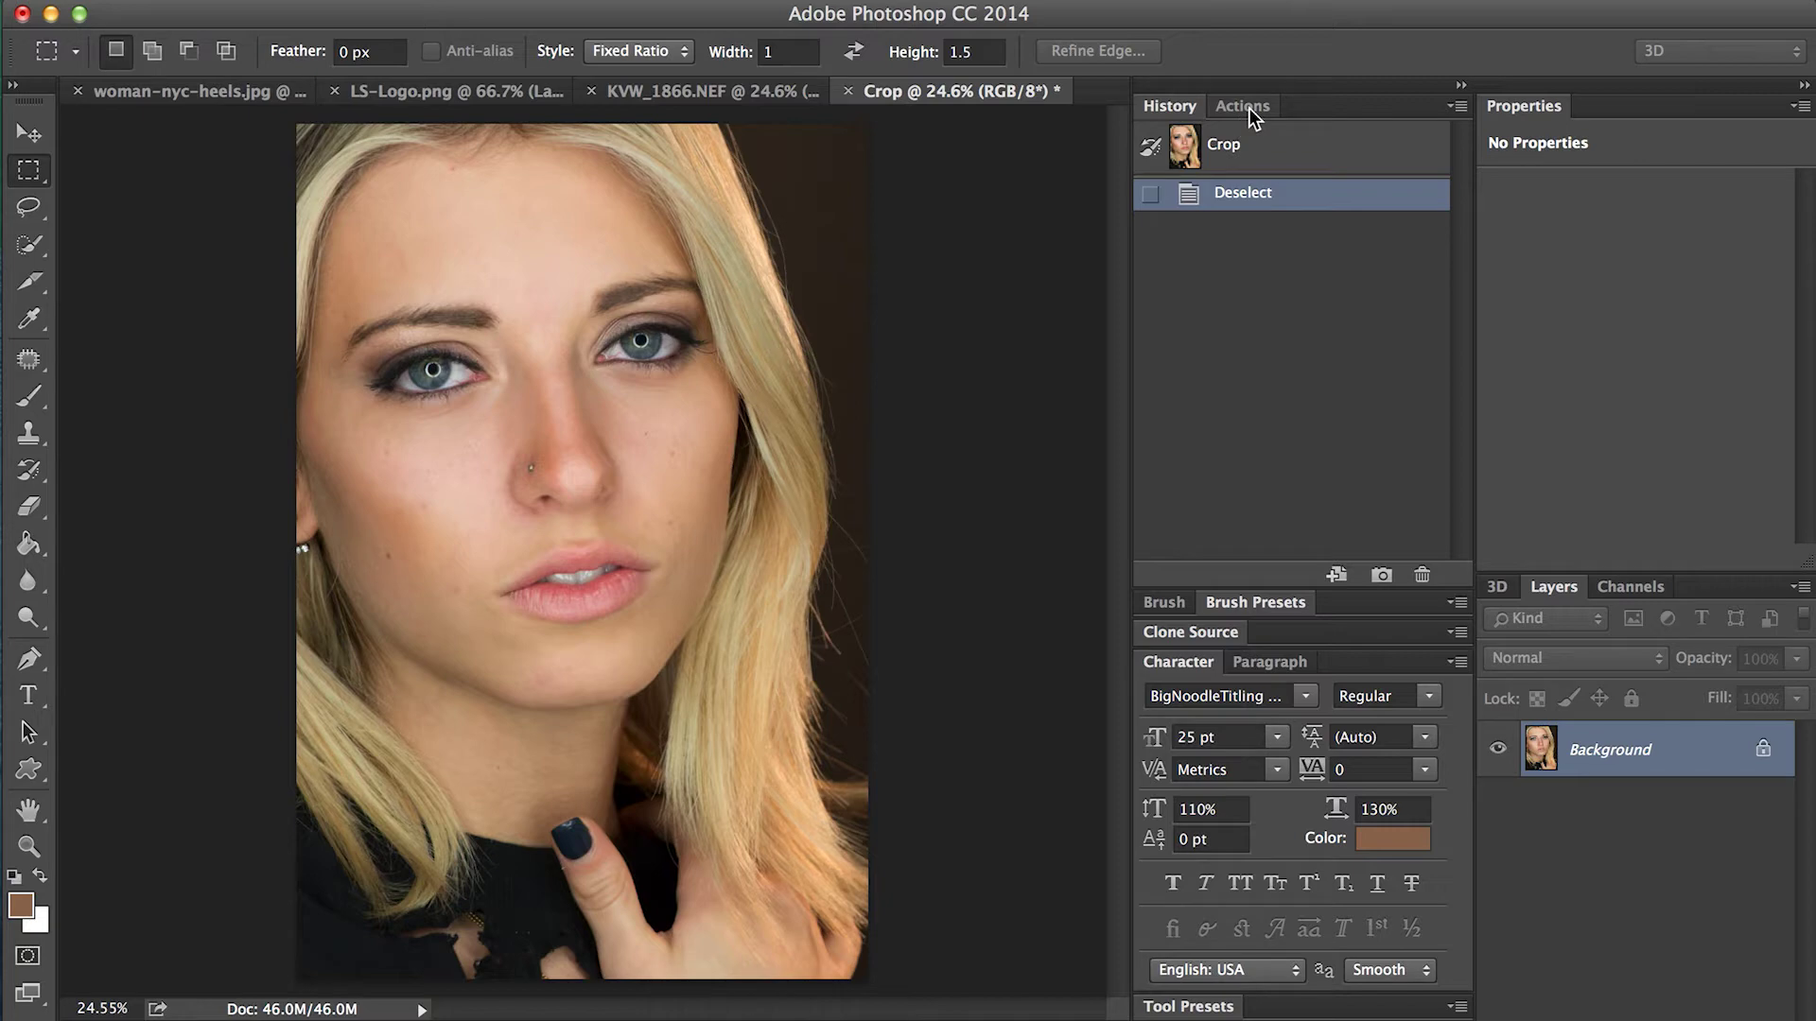
Switch to the Actions panel to show the Light Shapers Magazine action set.
left_click(1240, 105)
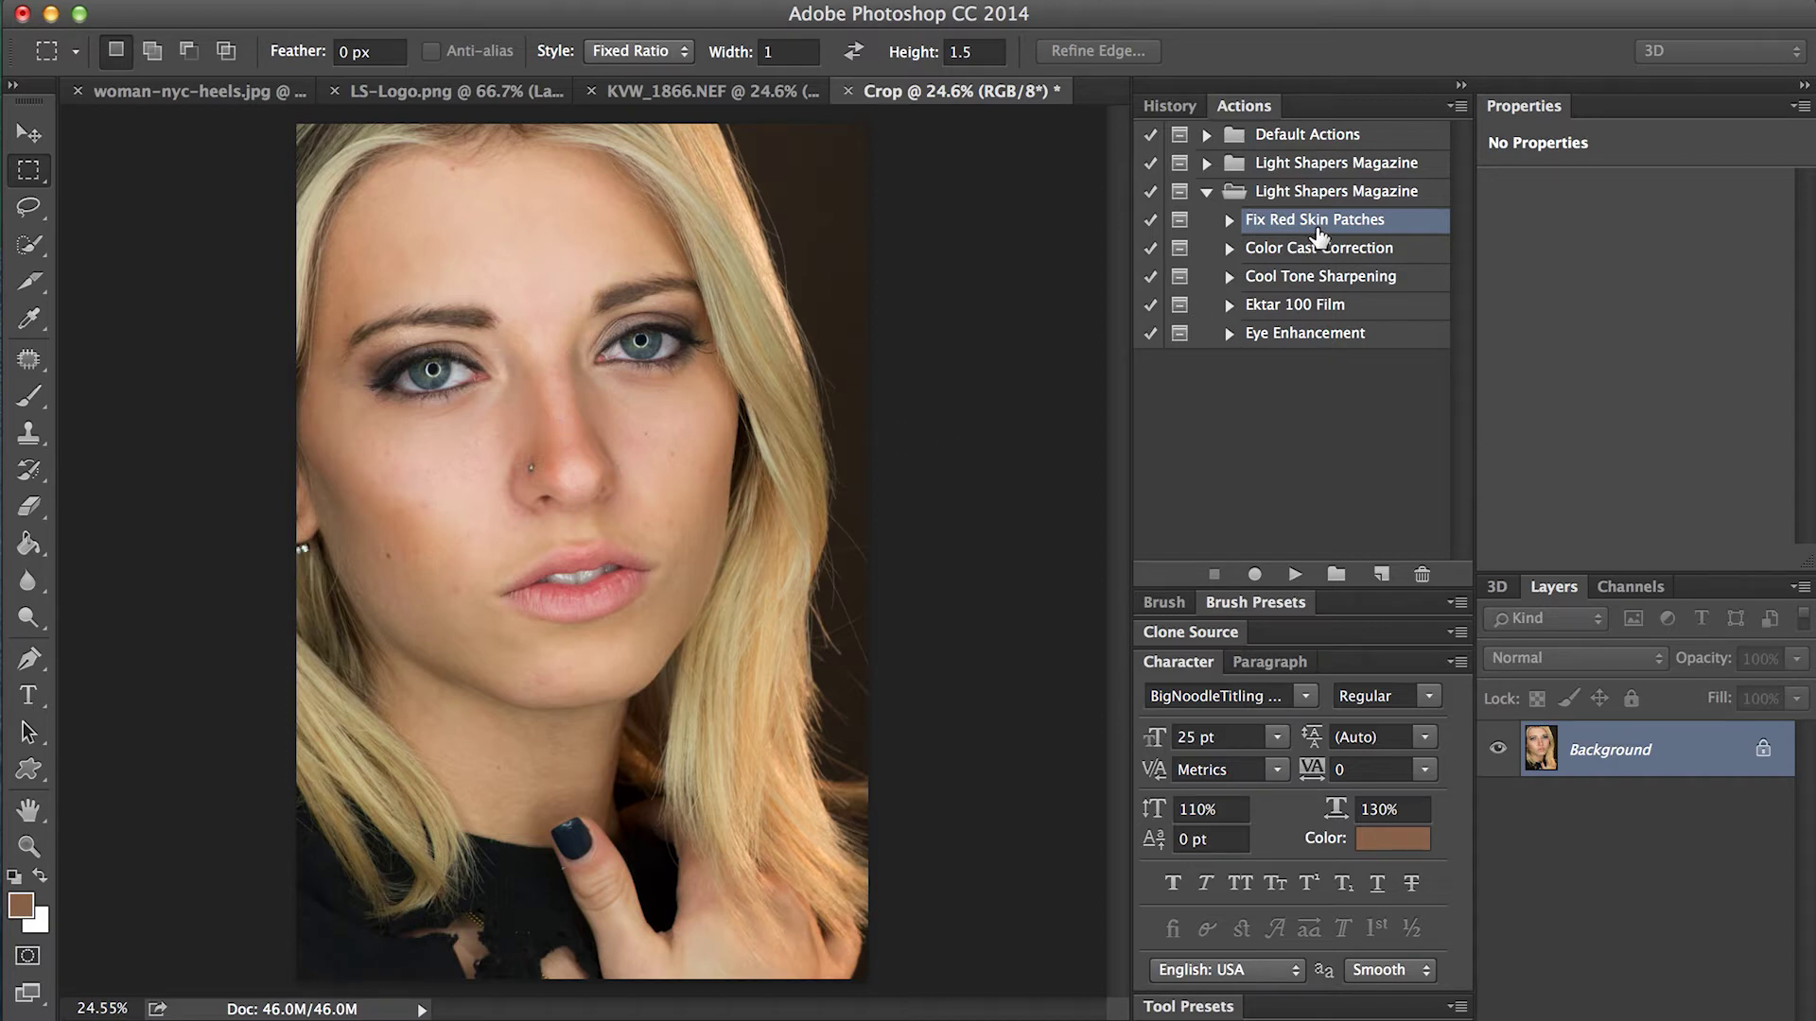
left_click(1299, 573)
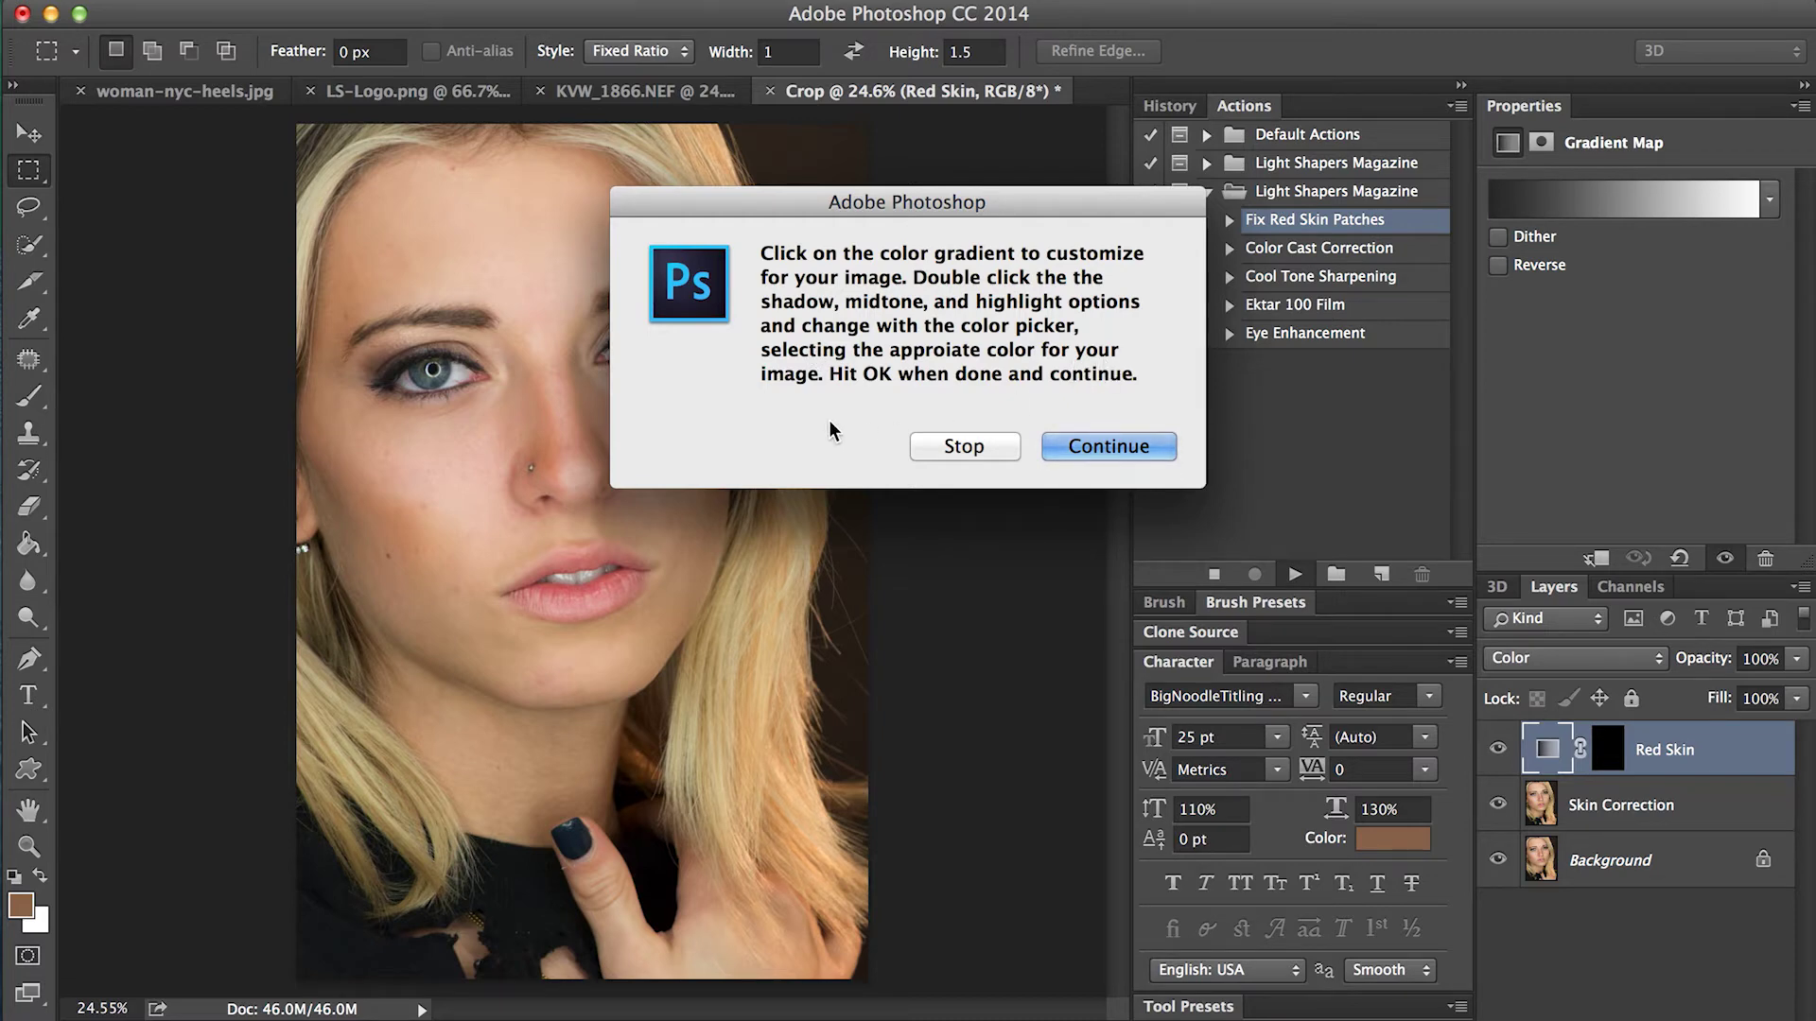
Continue the Fix Red Skin Patches action and open the Red Skin gradient for editing.
left_click(1091, 441)
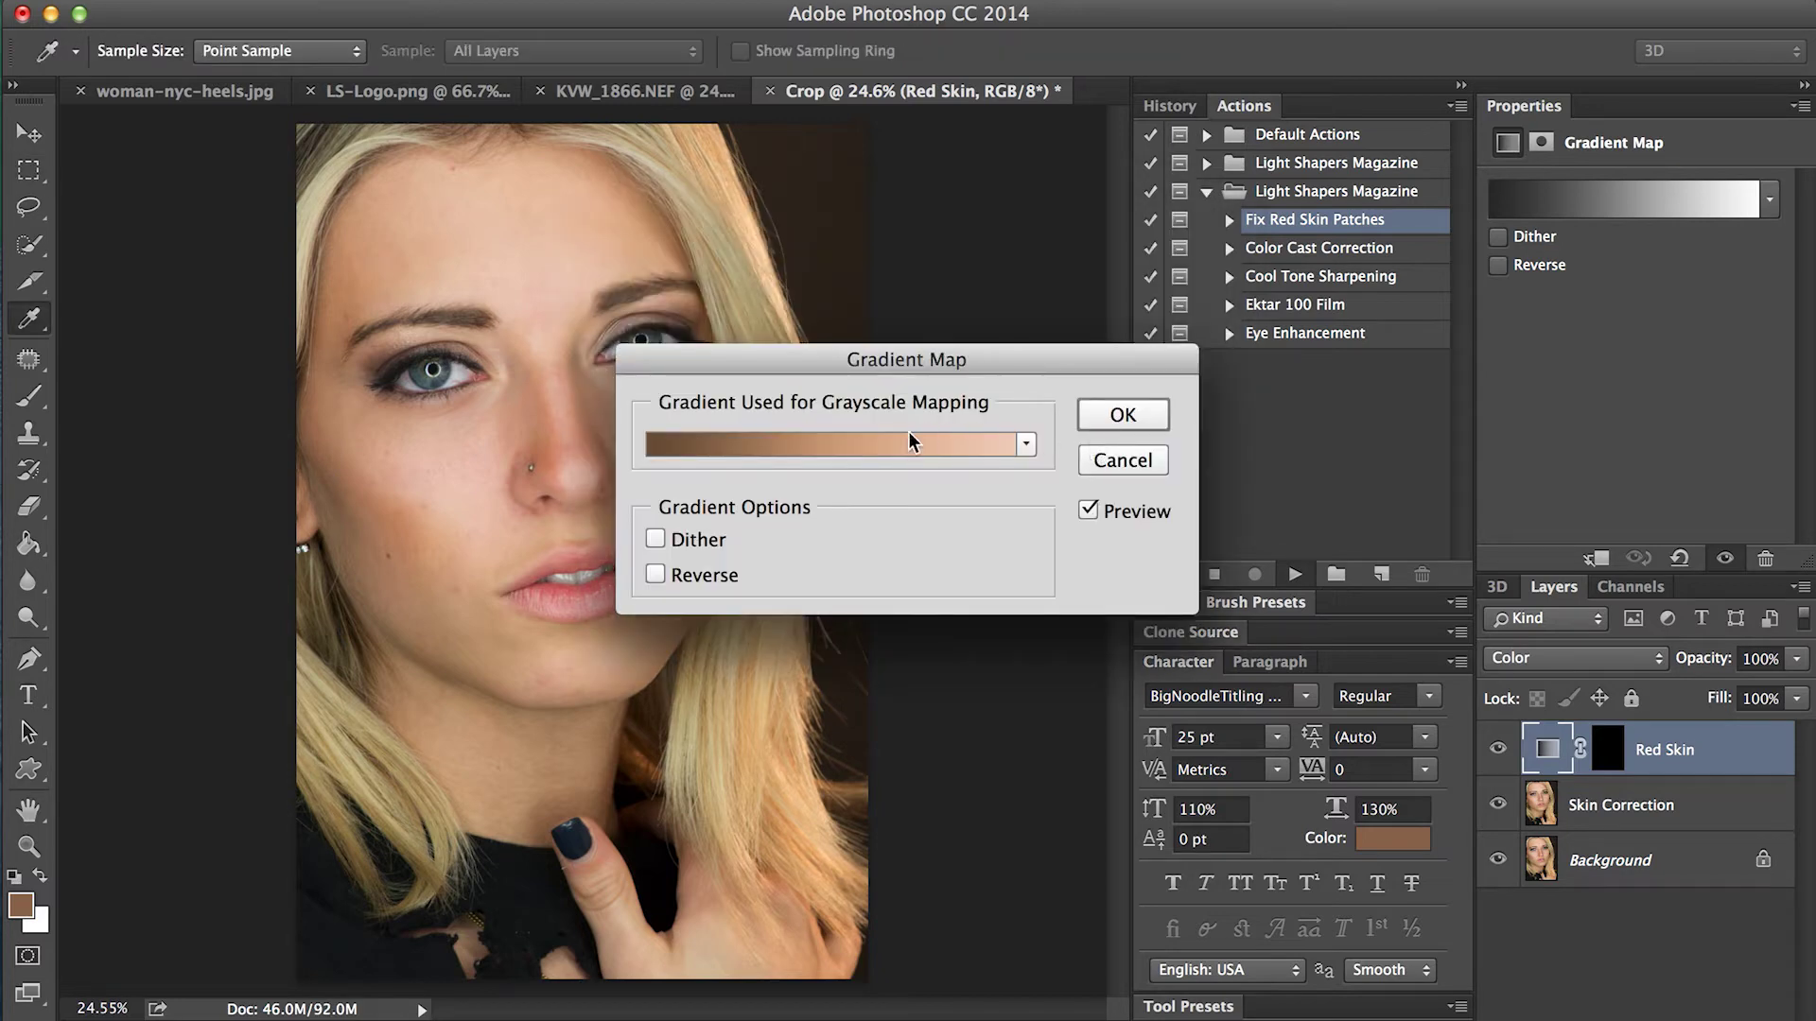
left_click(806, 449)
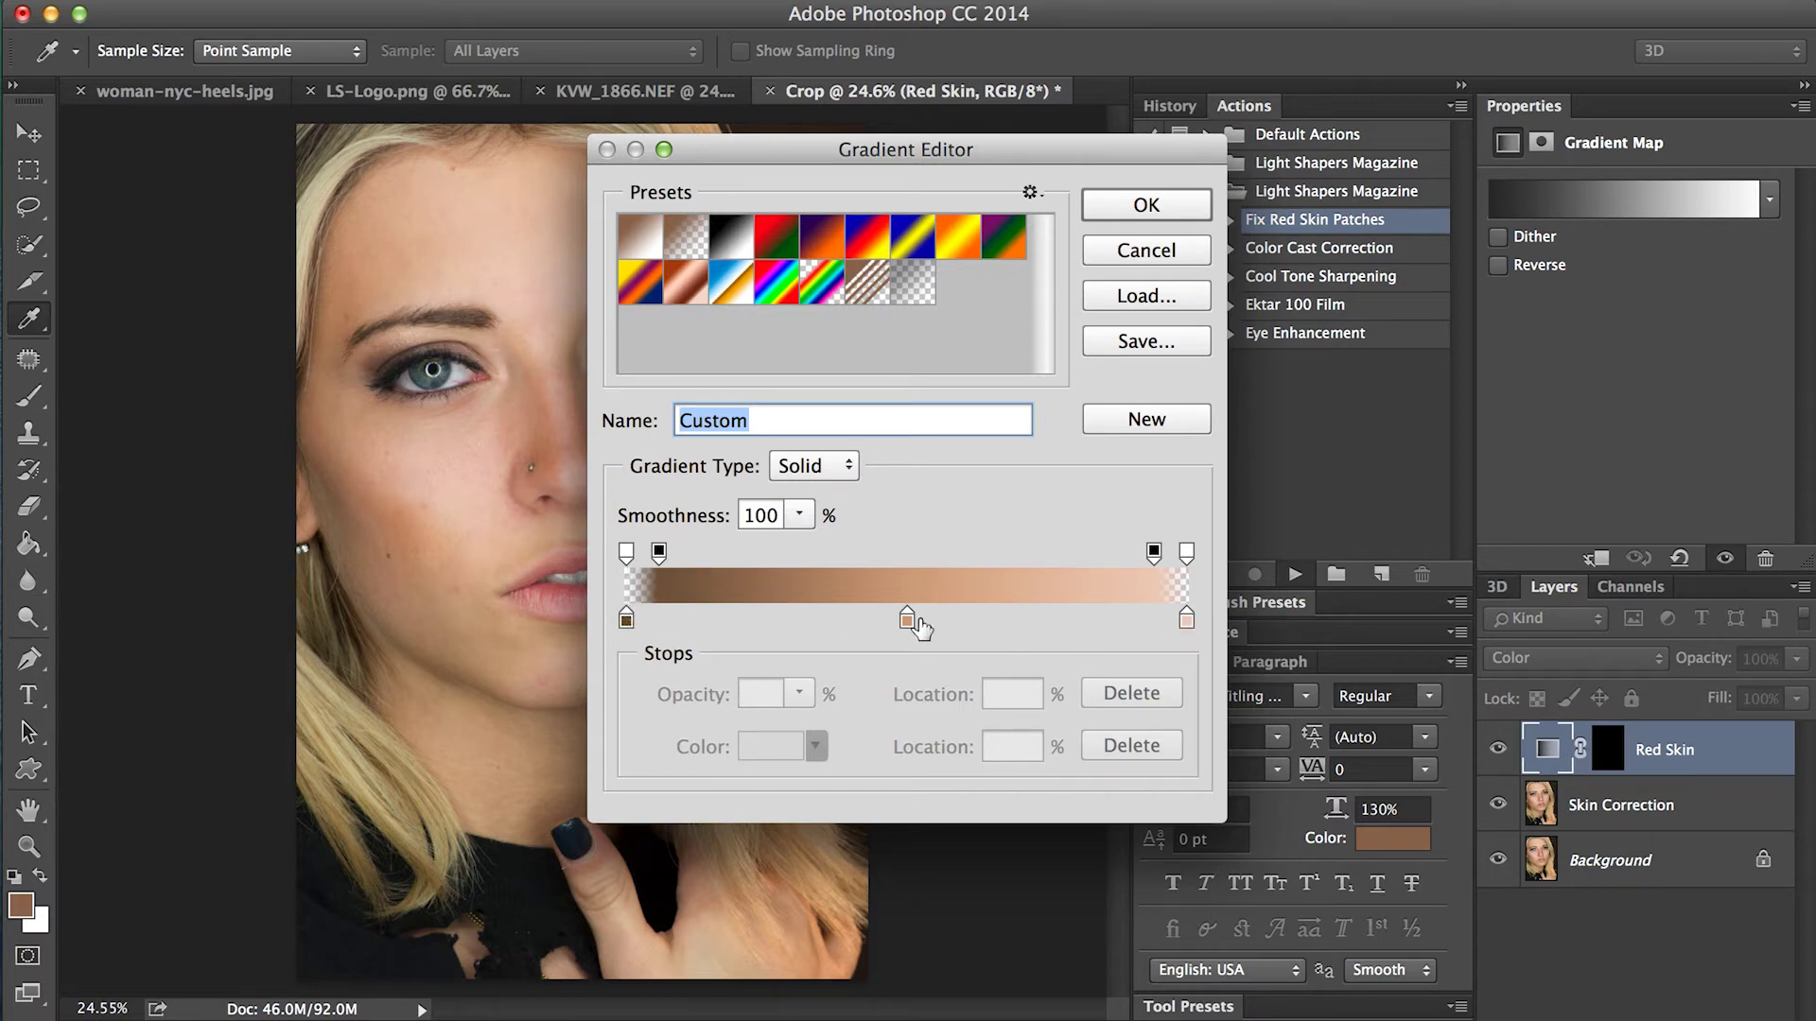
Set the dark gradient stop to the cheek's brown and the light stop to a sampled skin tone.
left_click(626, 622)
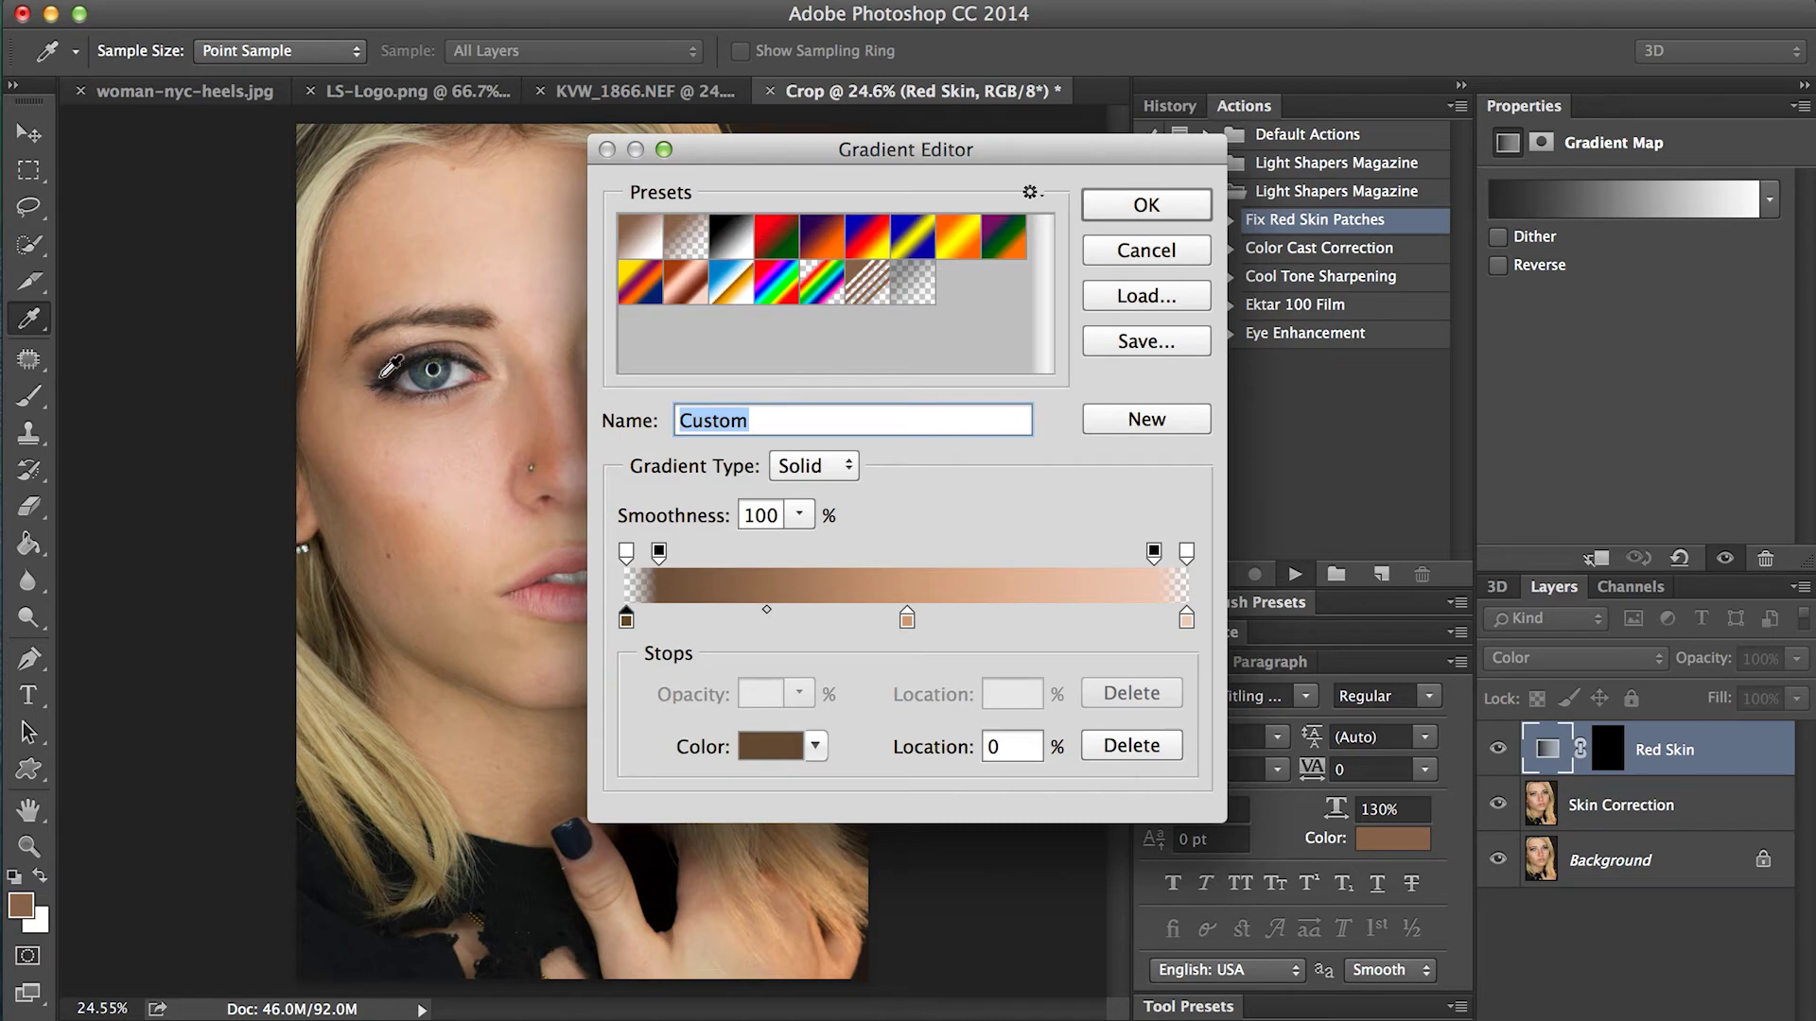
left_click(336, 496)
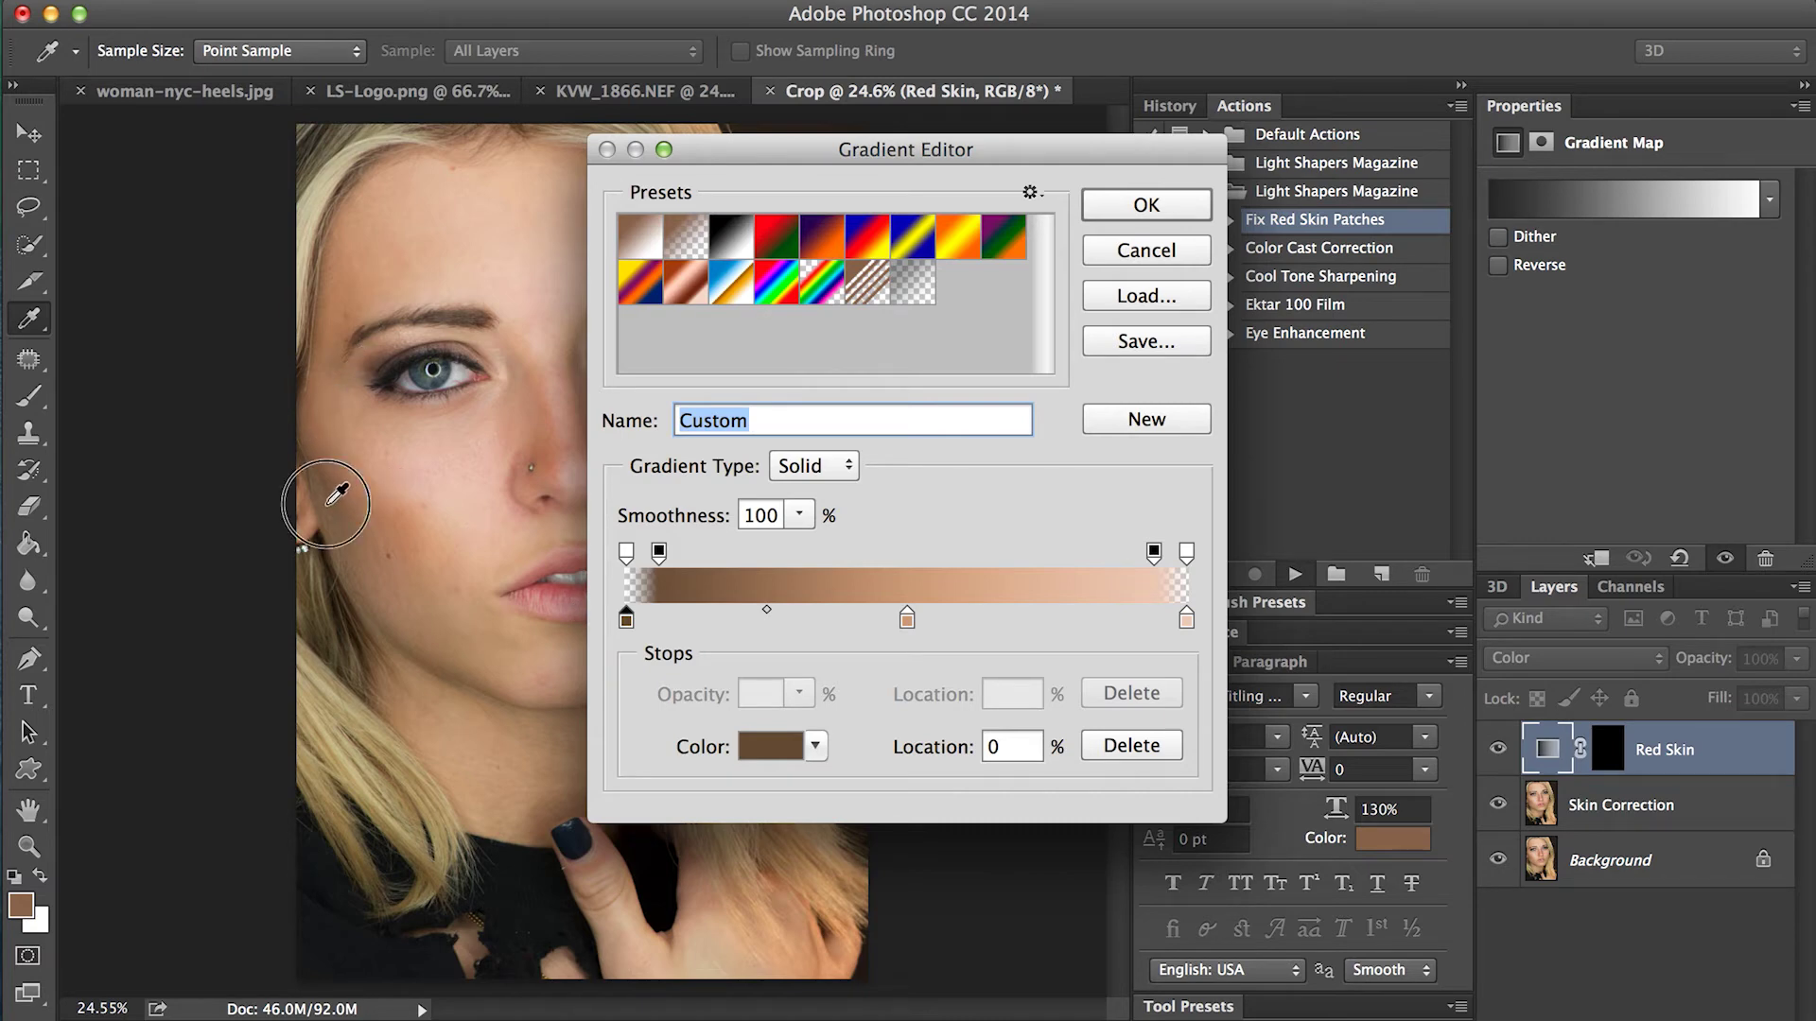
left_click(346, 493)
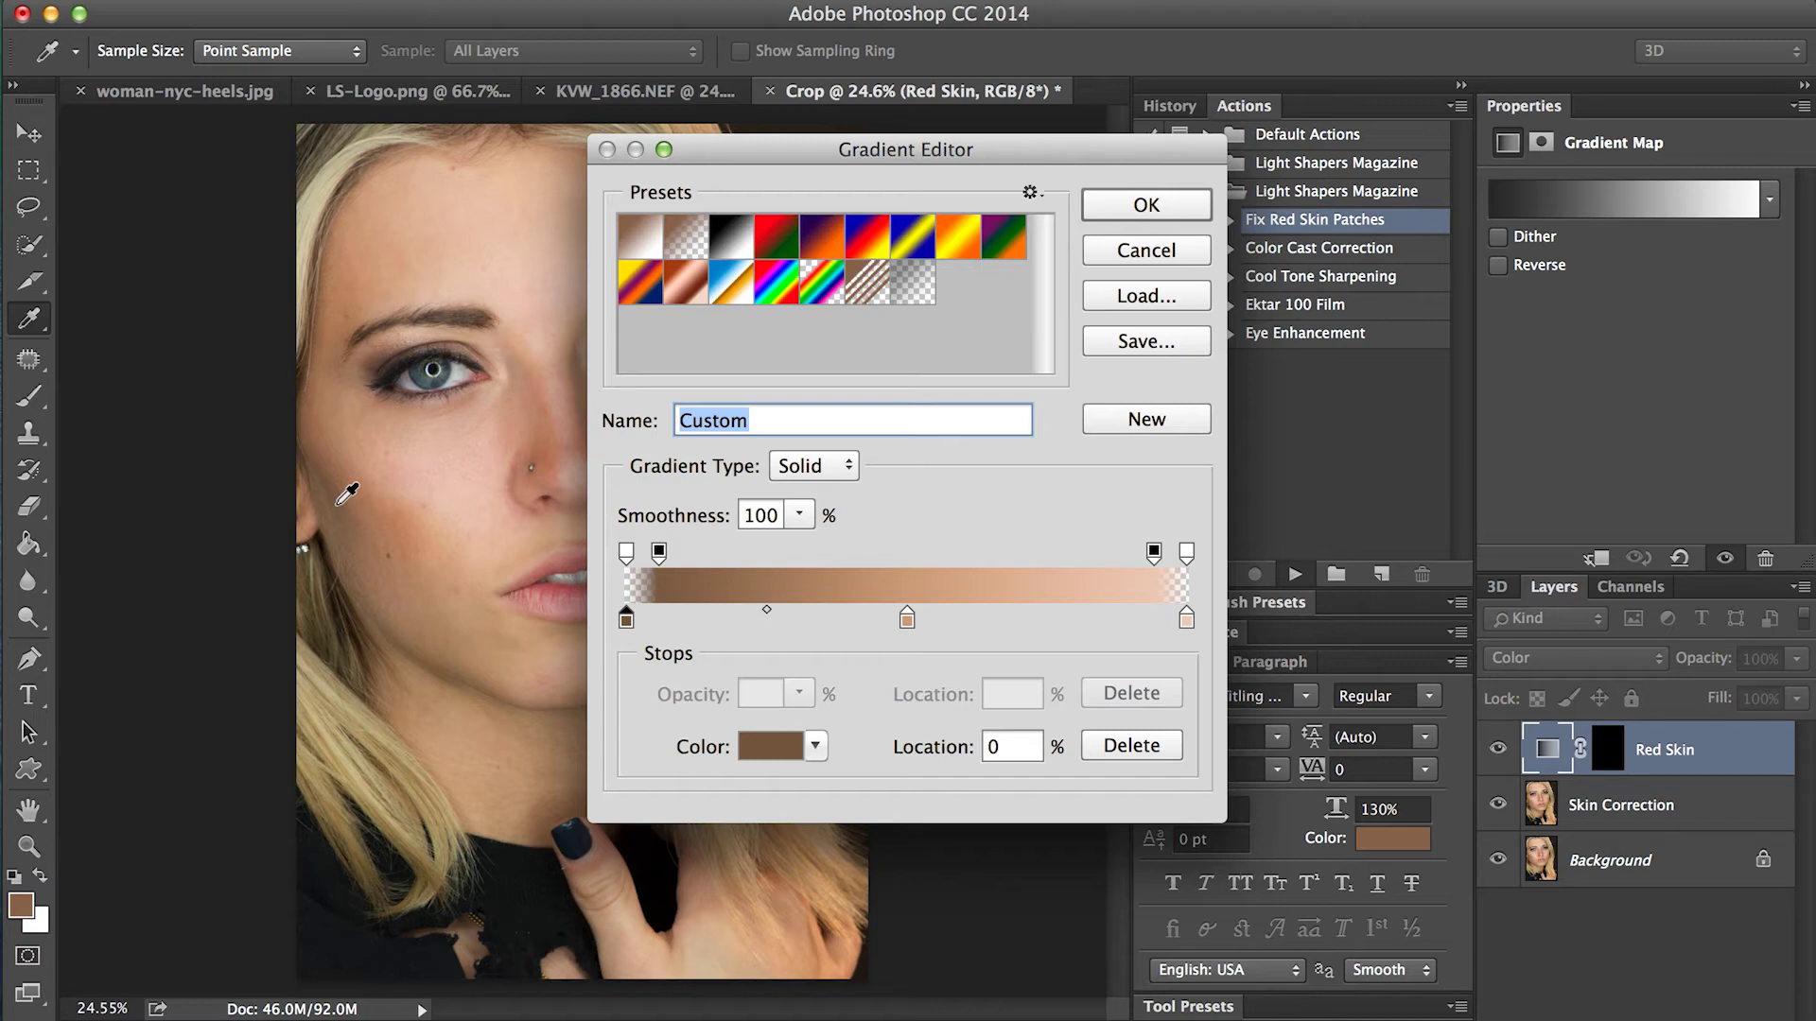
left_click(907, 622)
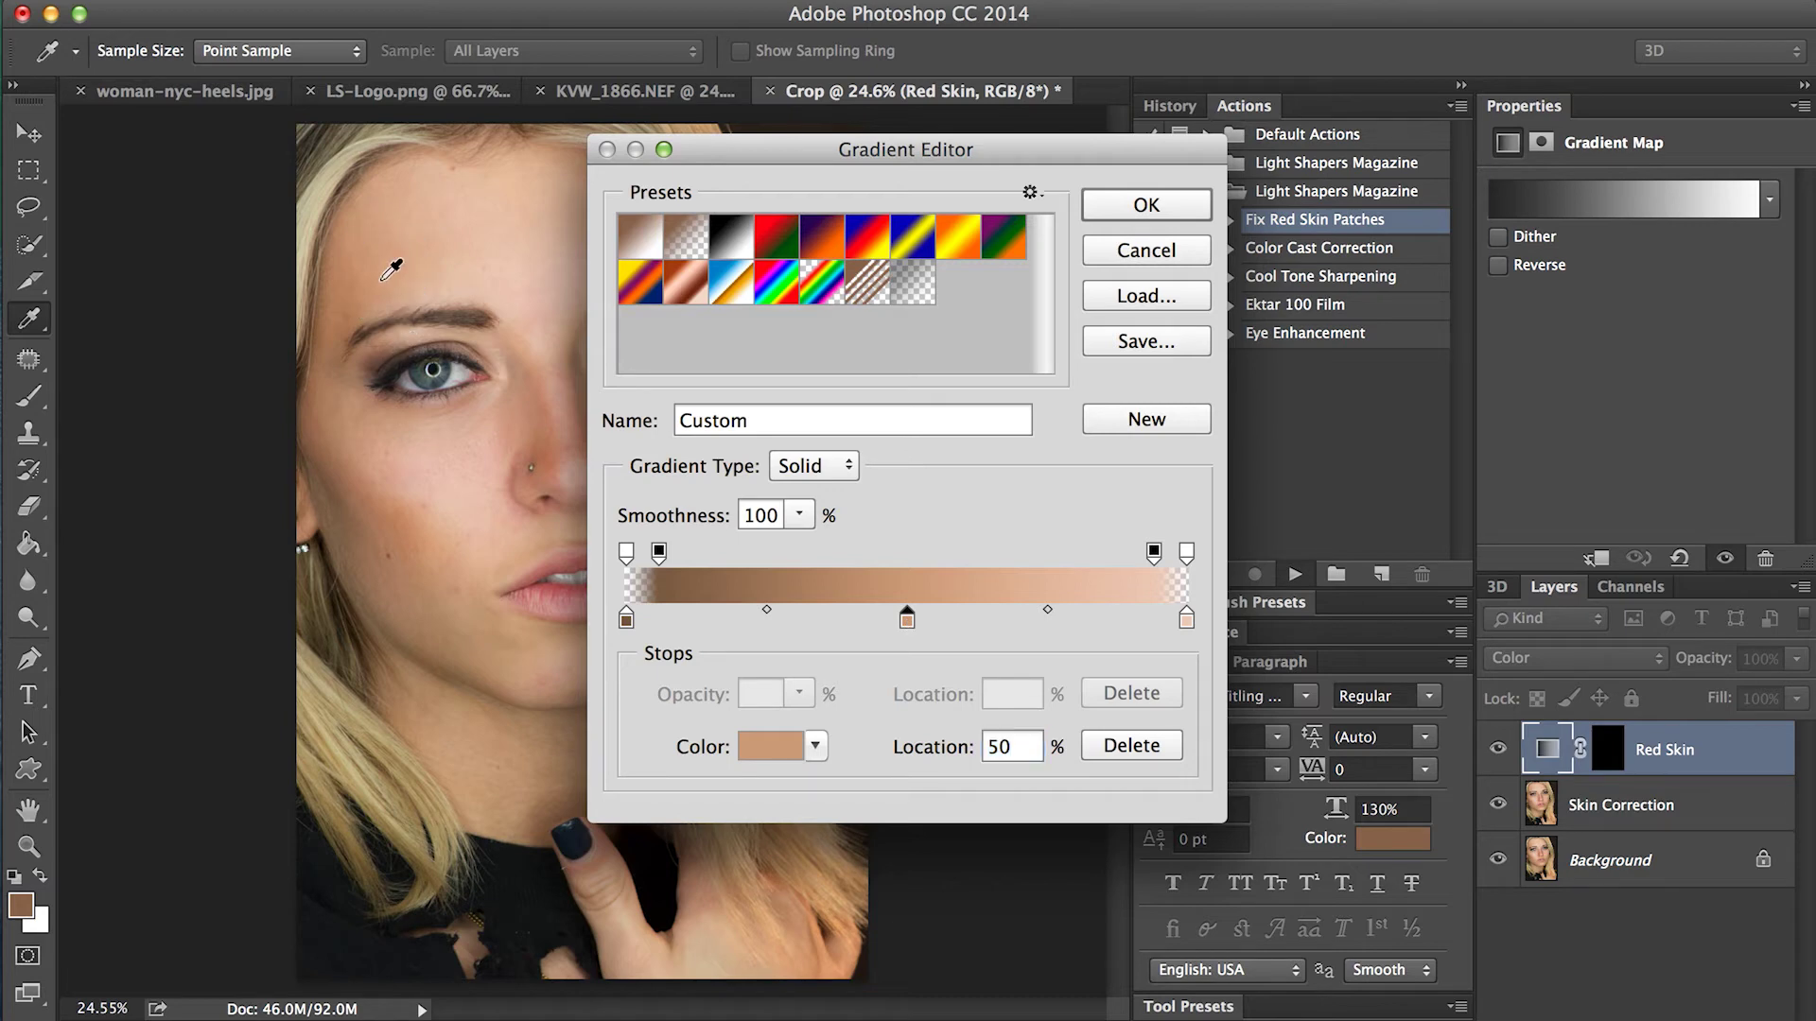
left_click(1185, 621)
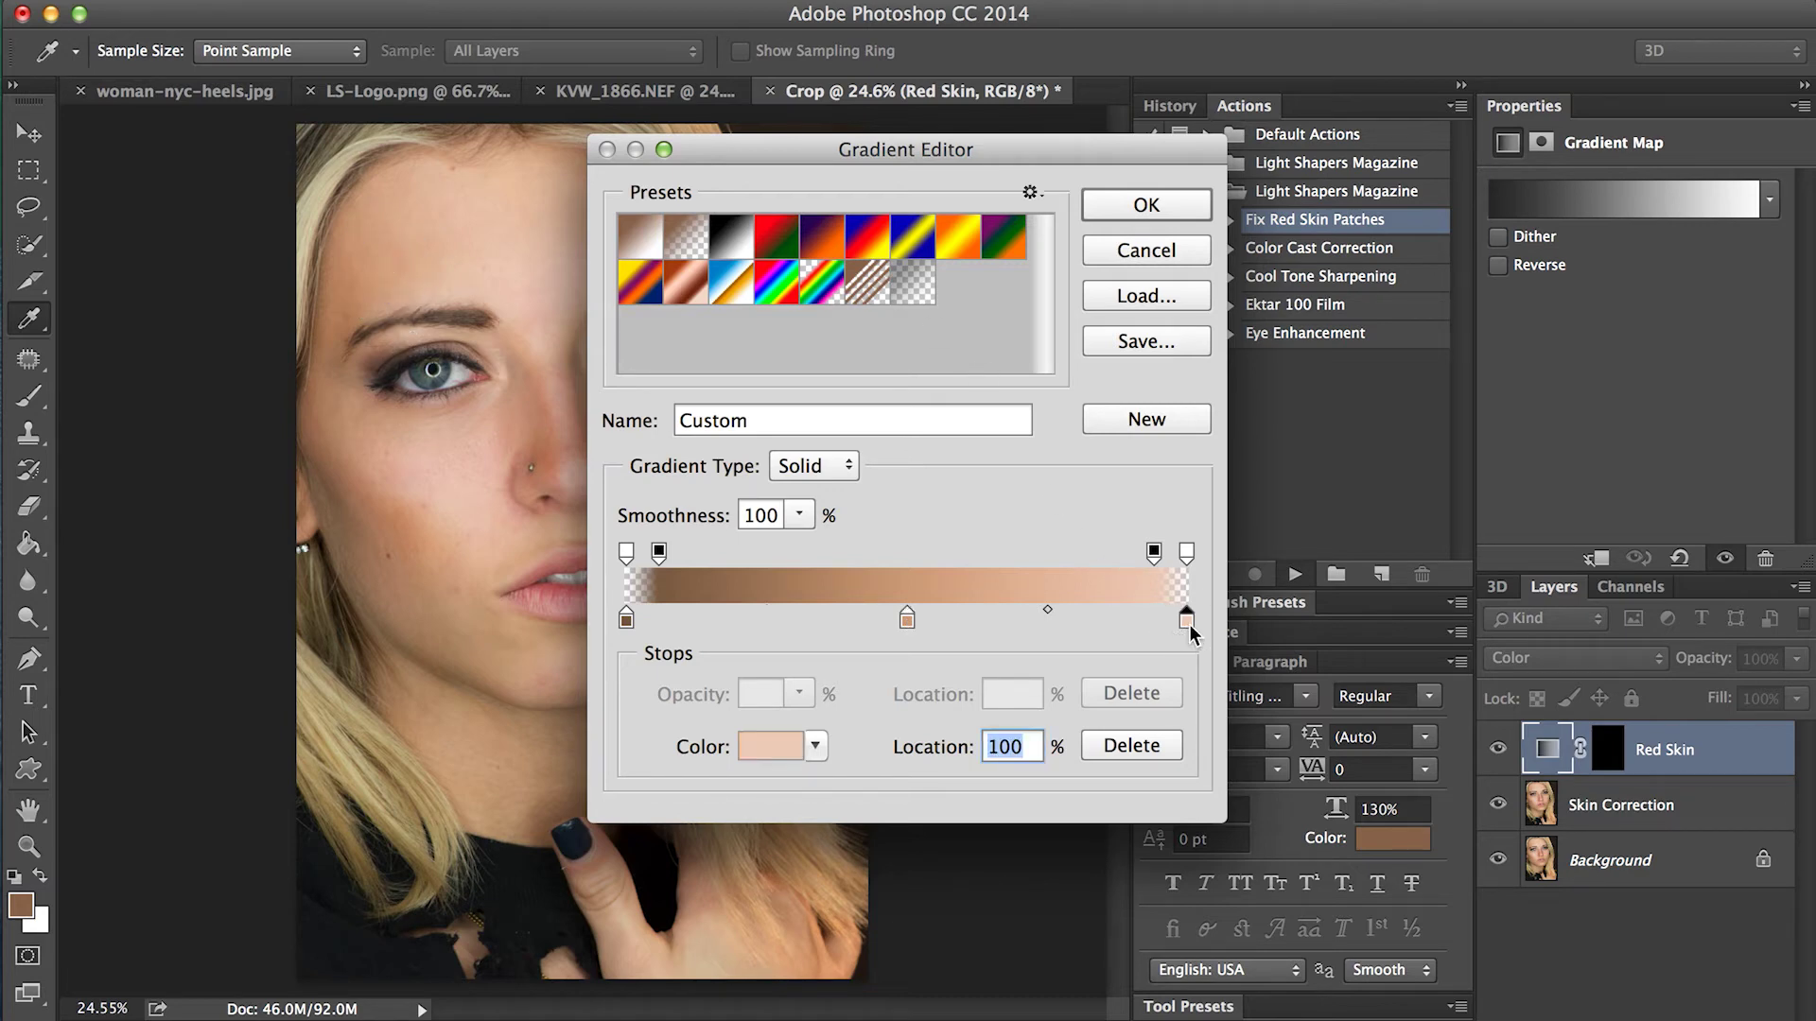
left_click(499, 264)
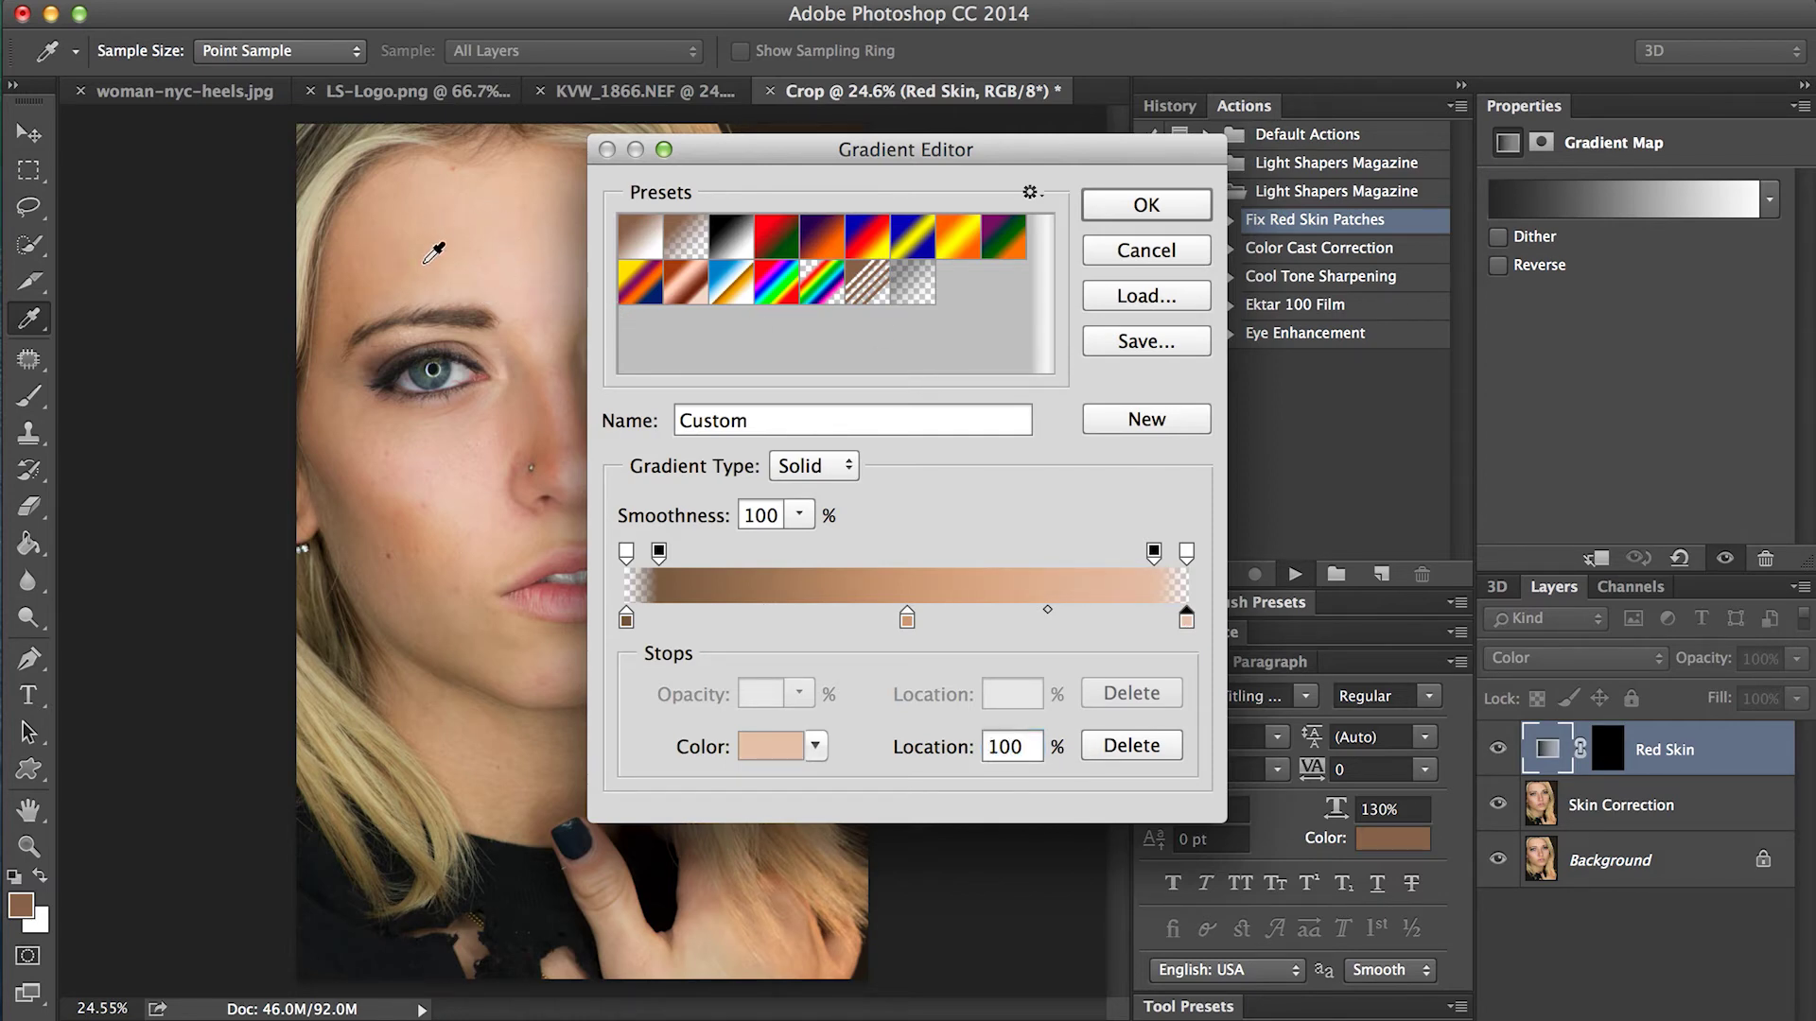
left_click(1143, 204)
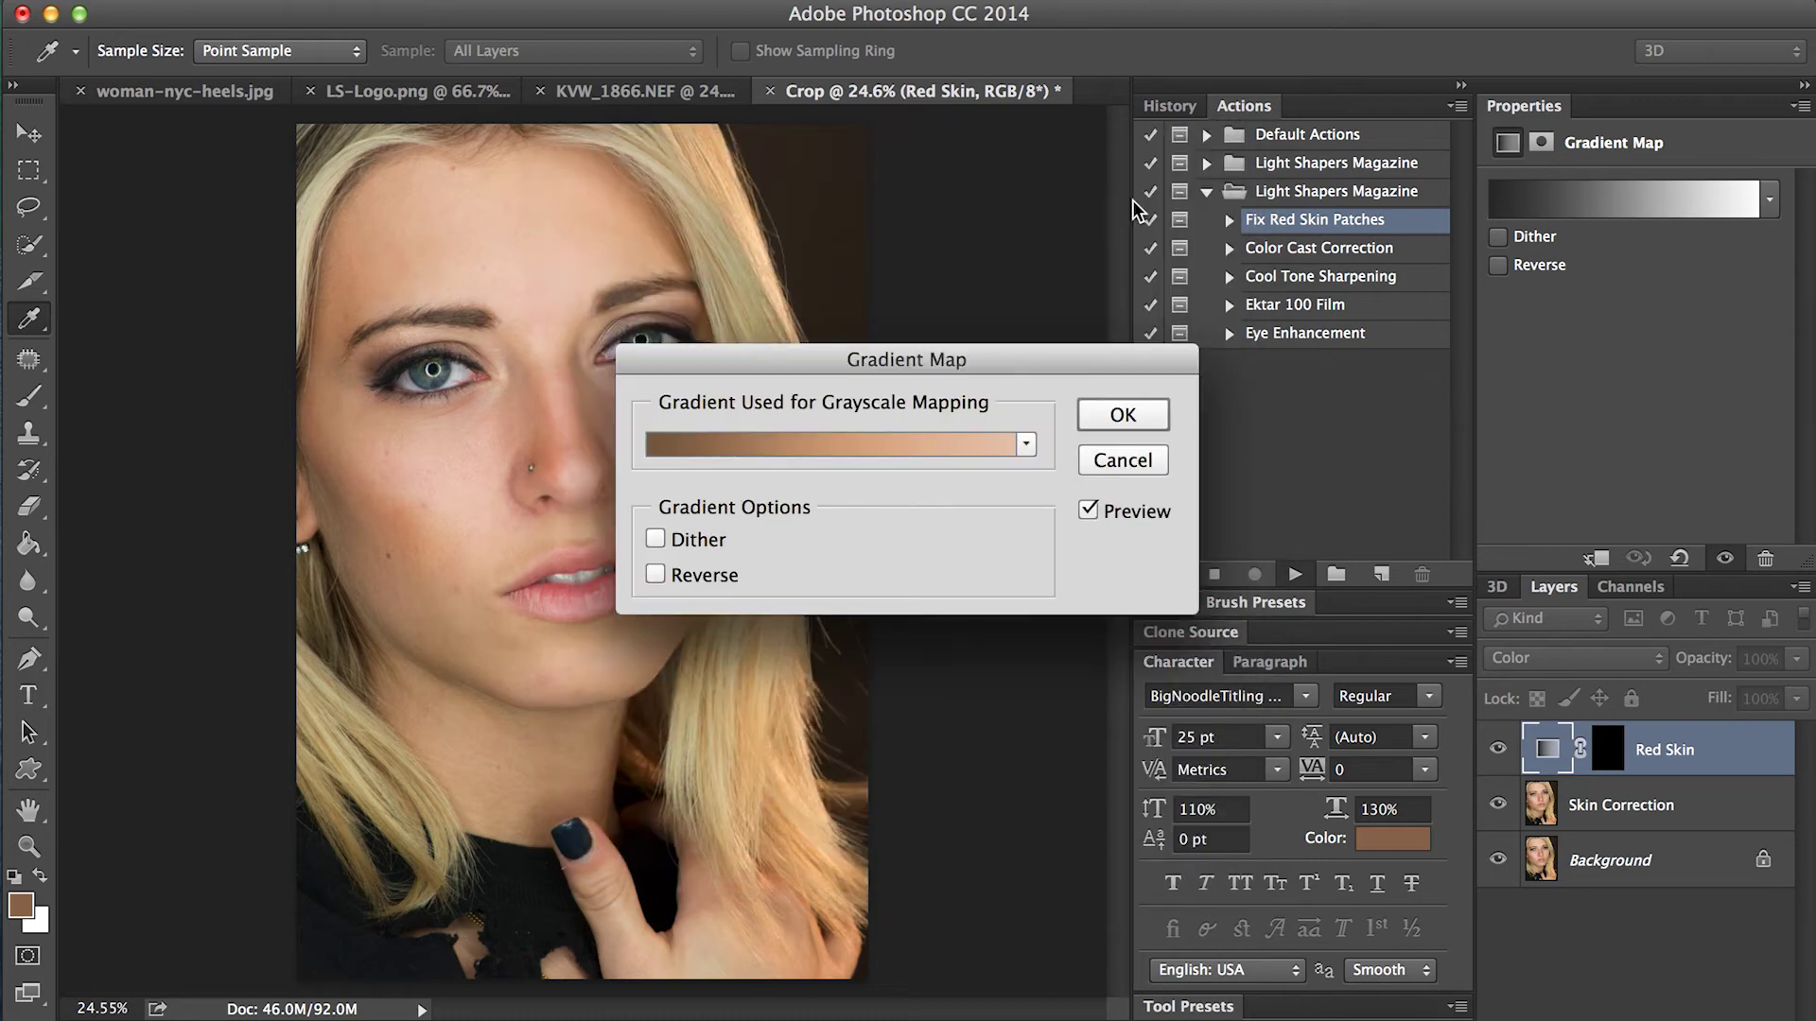
Apply the skin-tone gradient map so the action advances to its brush prompt.
left_click(1123, 417)
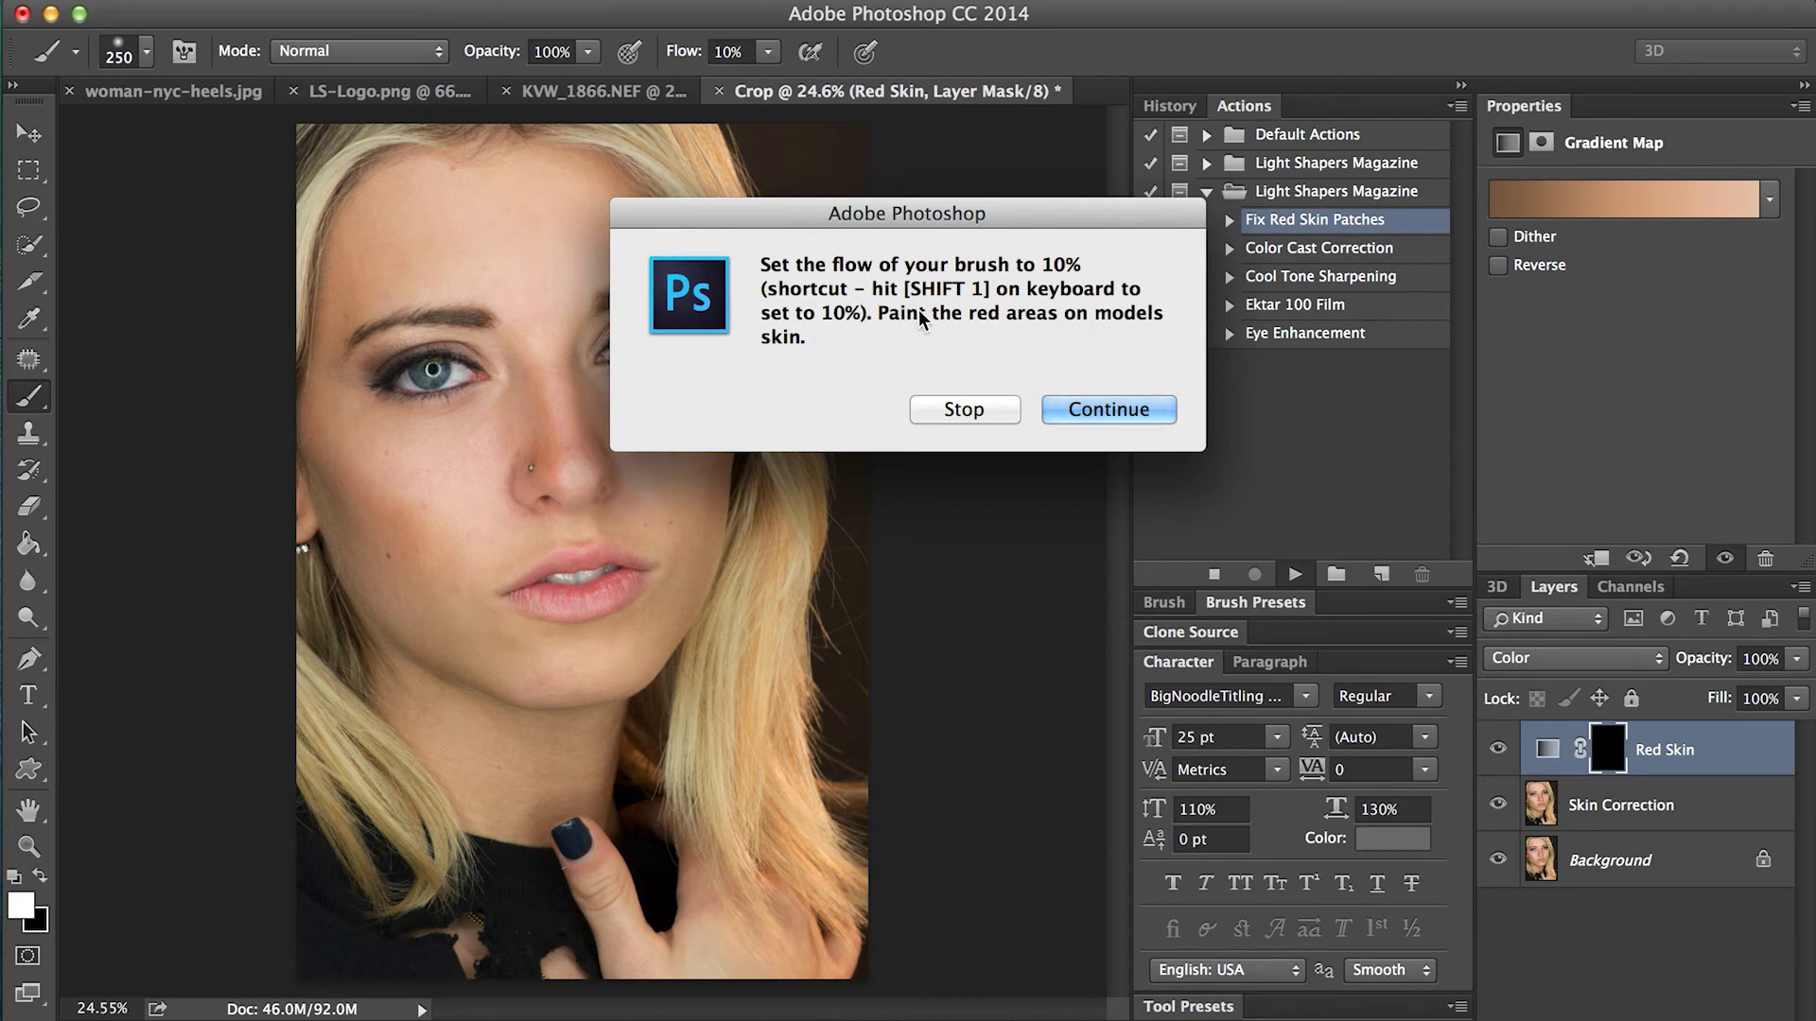
Resume the action and paint the 10%-flow mask over the nose, forehead, cheek and lower areas.
left_click(1119, 411)
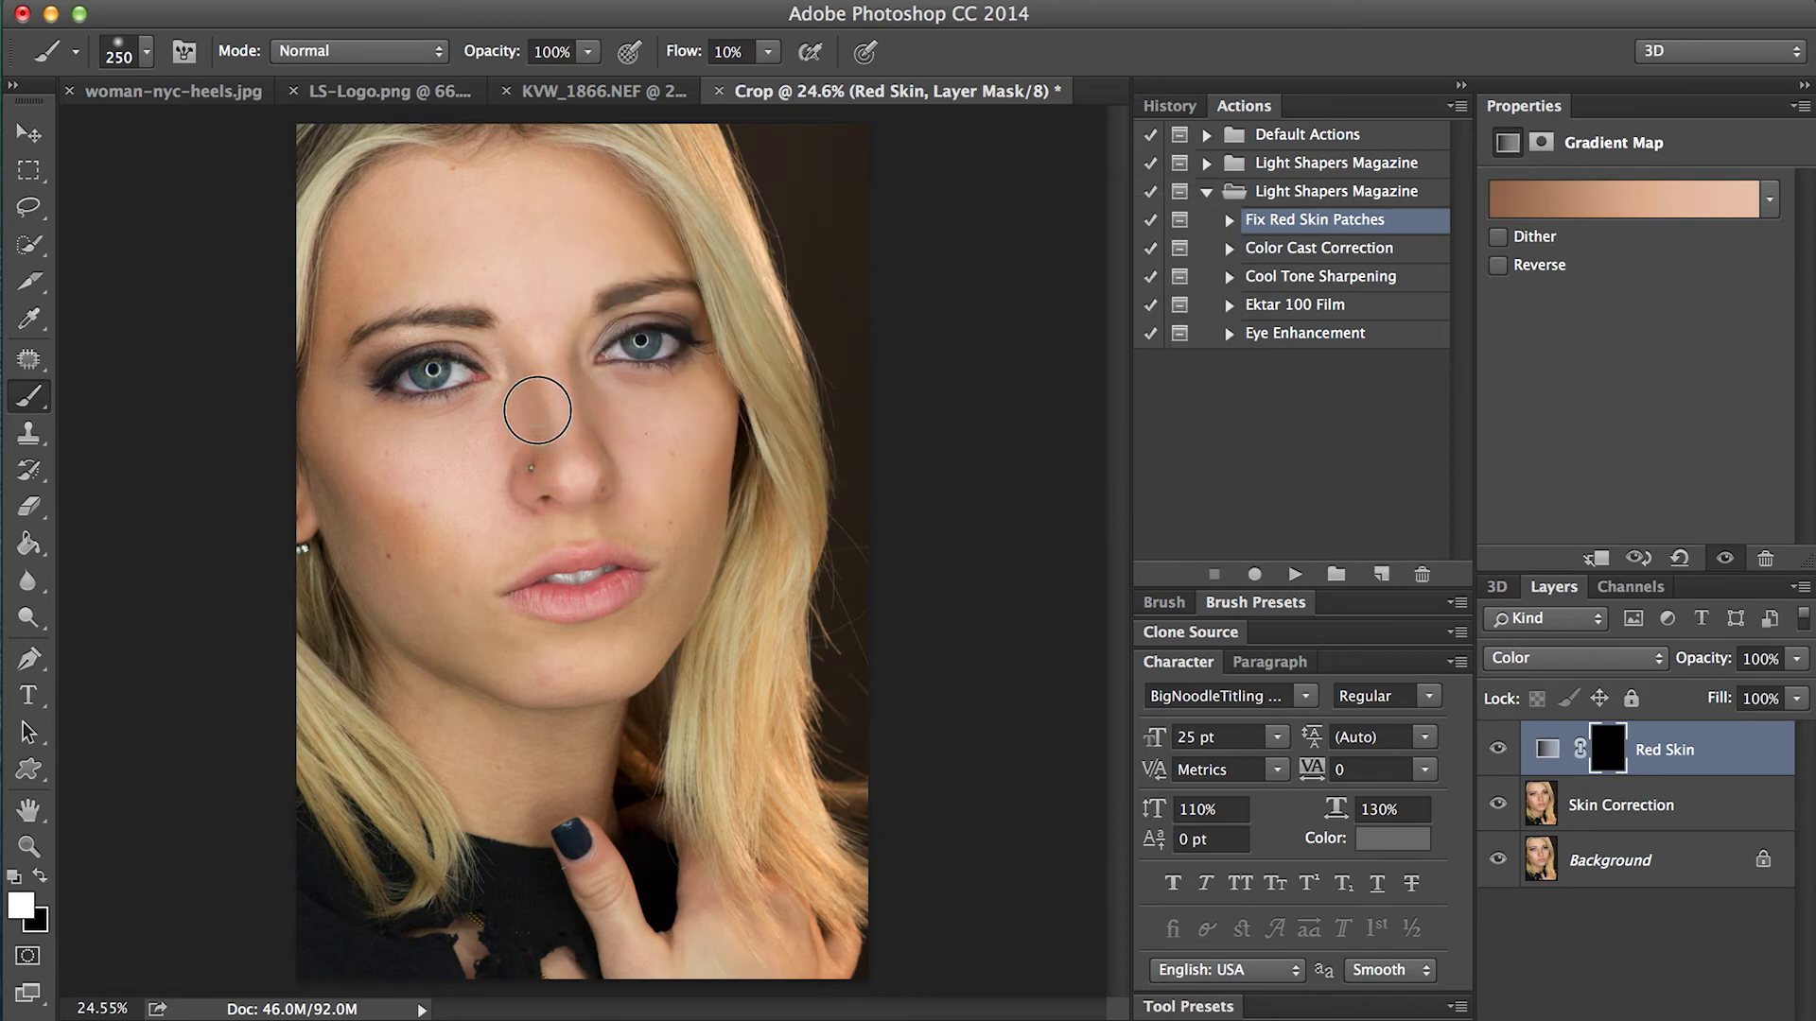
mouse_move(536, 411)
left_mouse_down()
mouse_move(600, 515)
mouse_move(405, 478)
mouse_move(686, 436)
mouse_move(467, 270)
left_mouse_up()
mouse_move(542, 213)
left_mouse_down()
mouse_move(416, 556)
mouse_move(304, 466)
mouse_move(555, 669)
mouse_move(730, 481)
mouse_move(515, 496)
mouse_move(649, 486)
mouse_move(611, 412)
left_mouse_up()
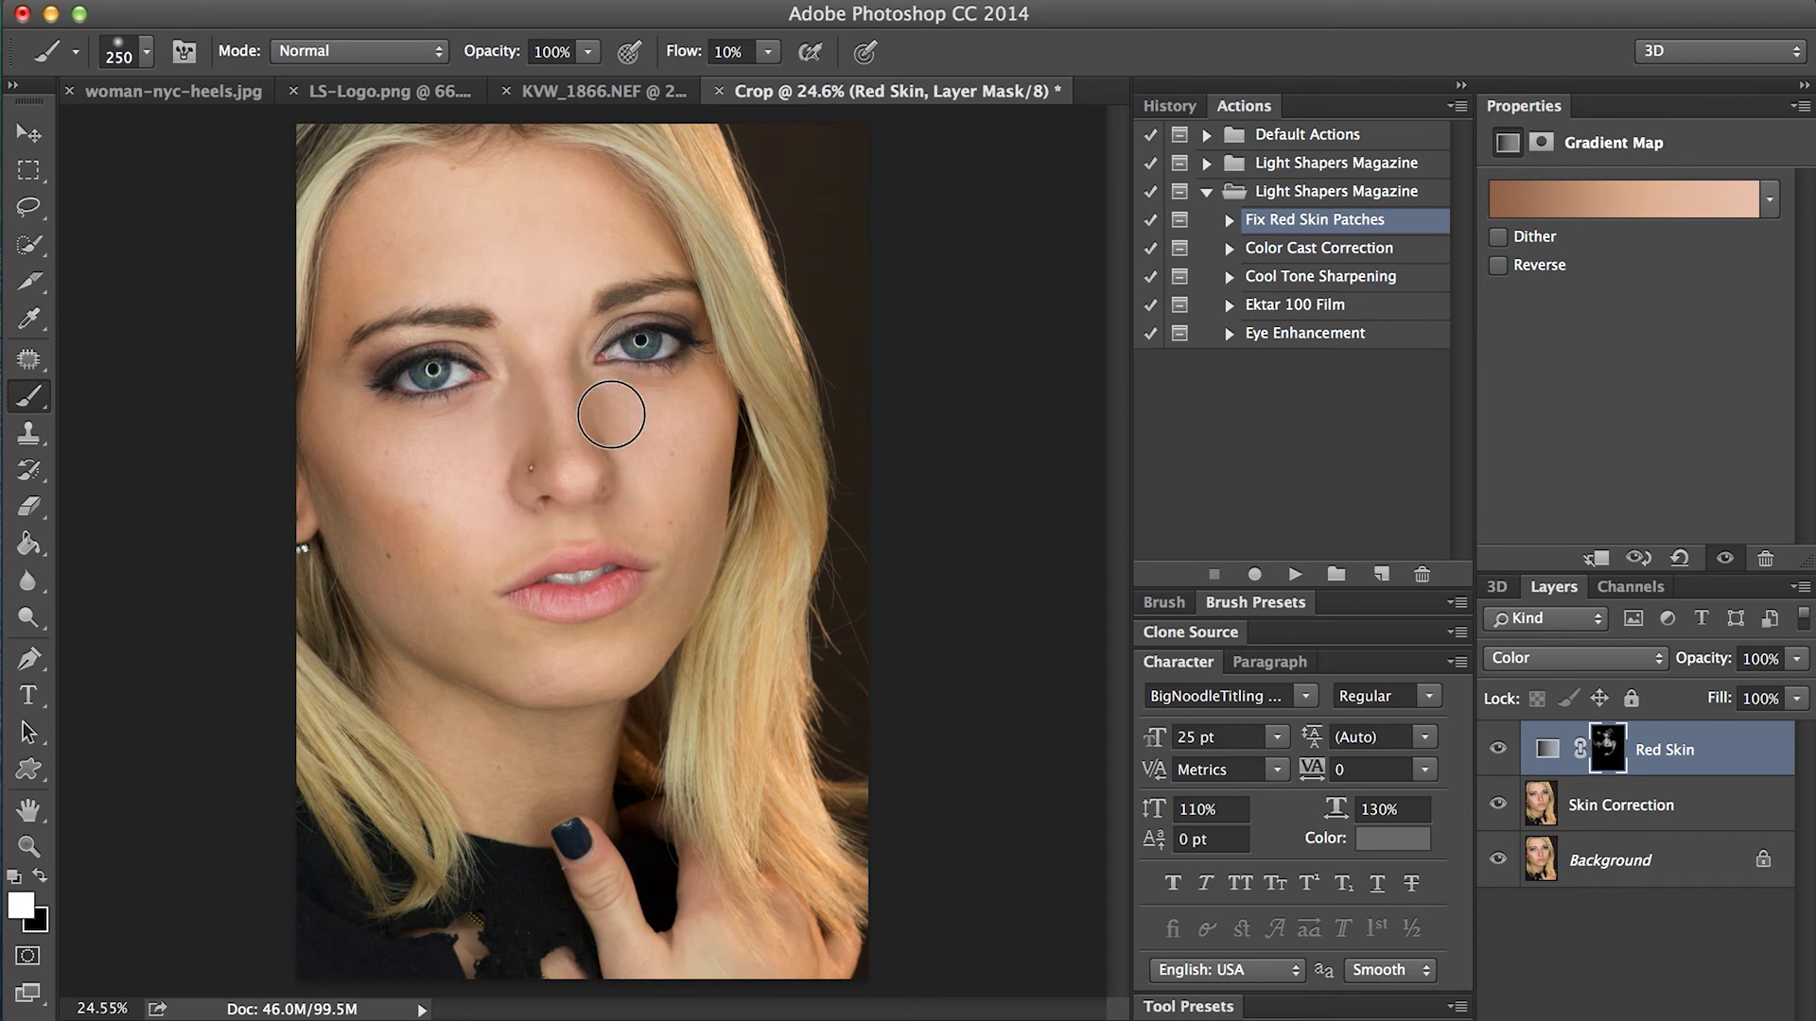
left_click_drag(468, 479, 450, 588)
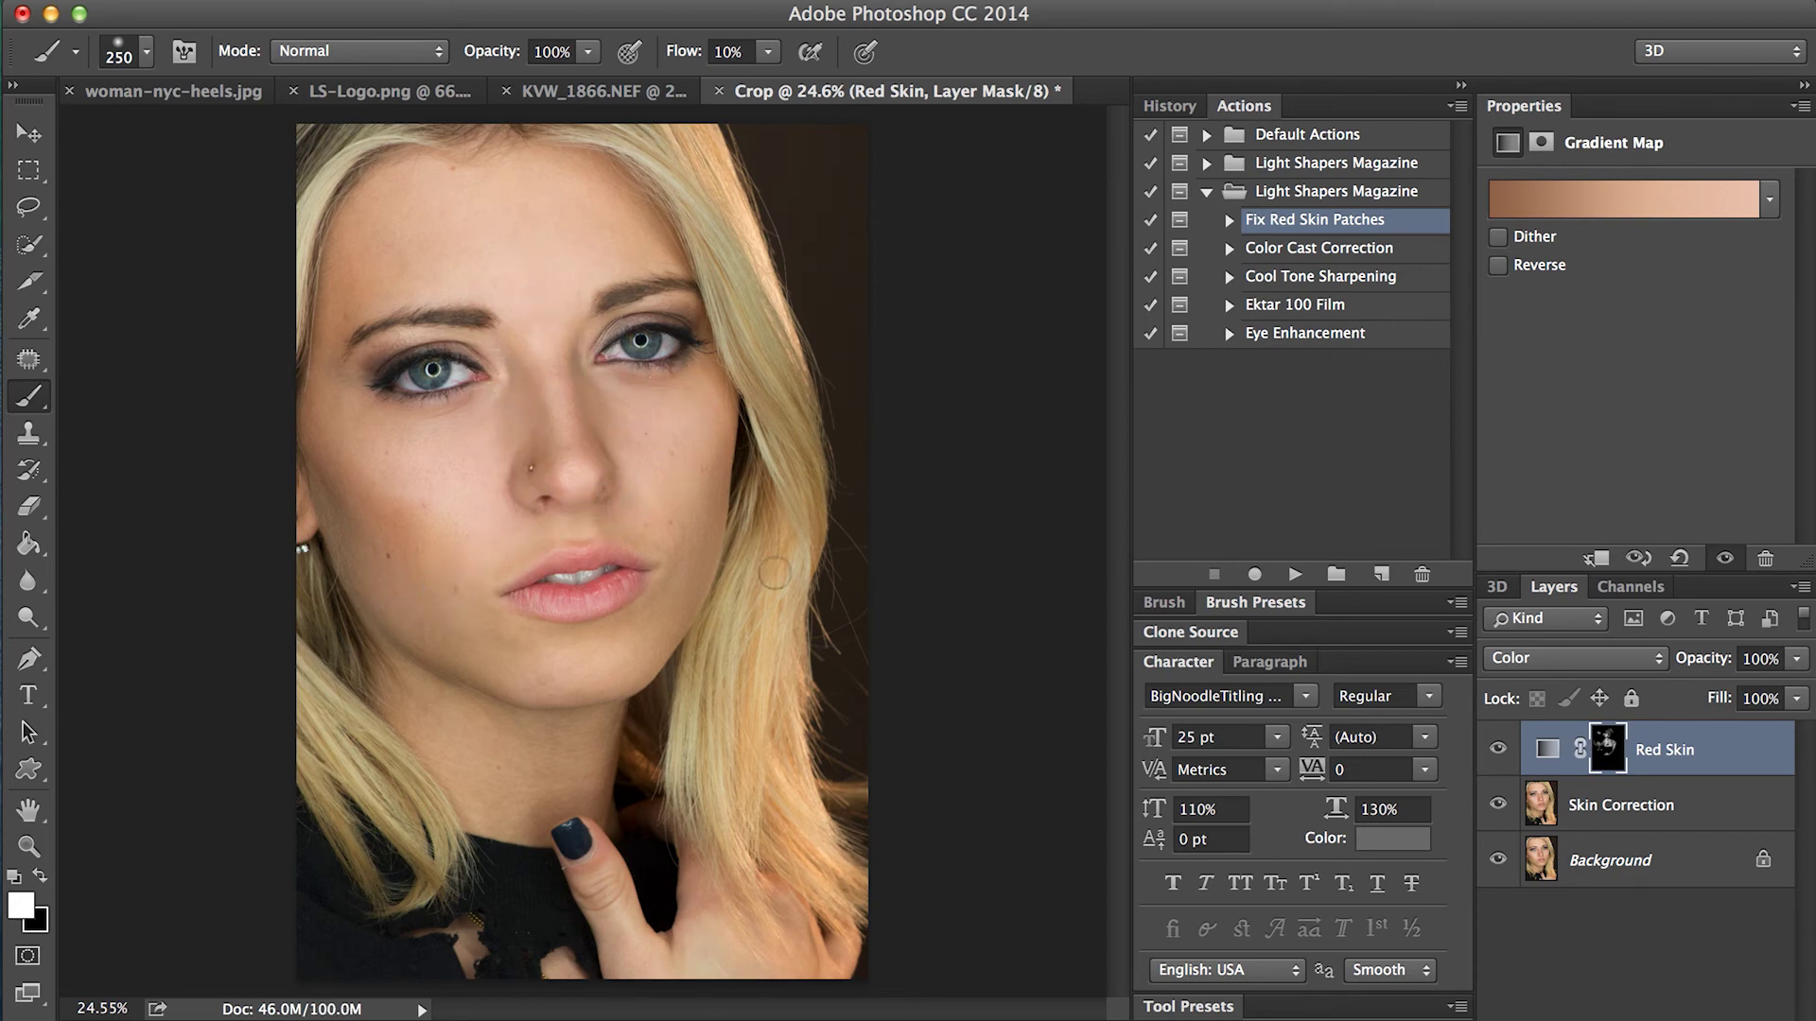
mouse_move(629, 899)
left_mouse_down()
mouse_move(587, 810)
mouse_move(591, 907)
left_mouse_up()
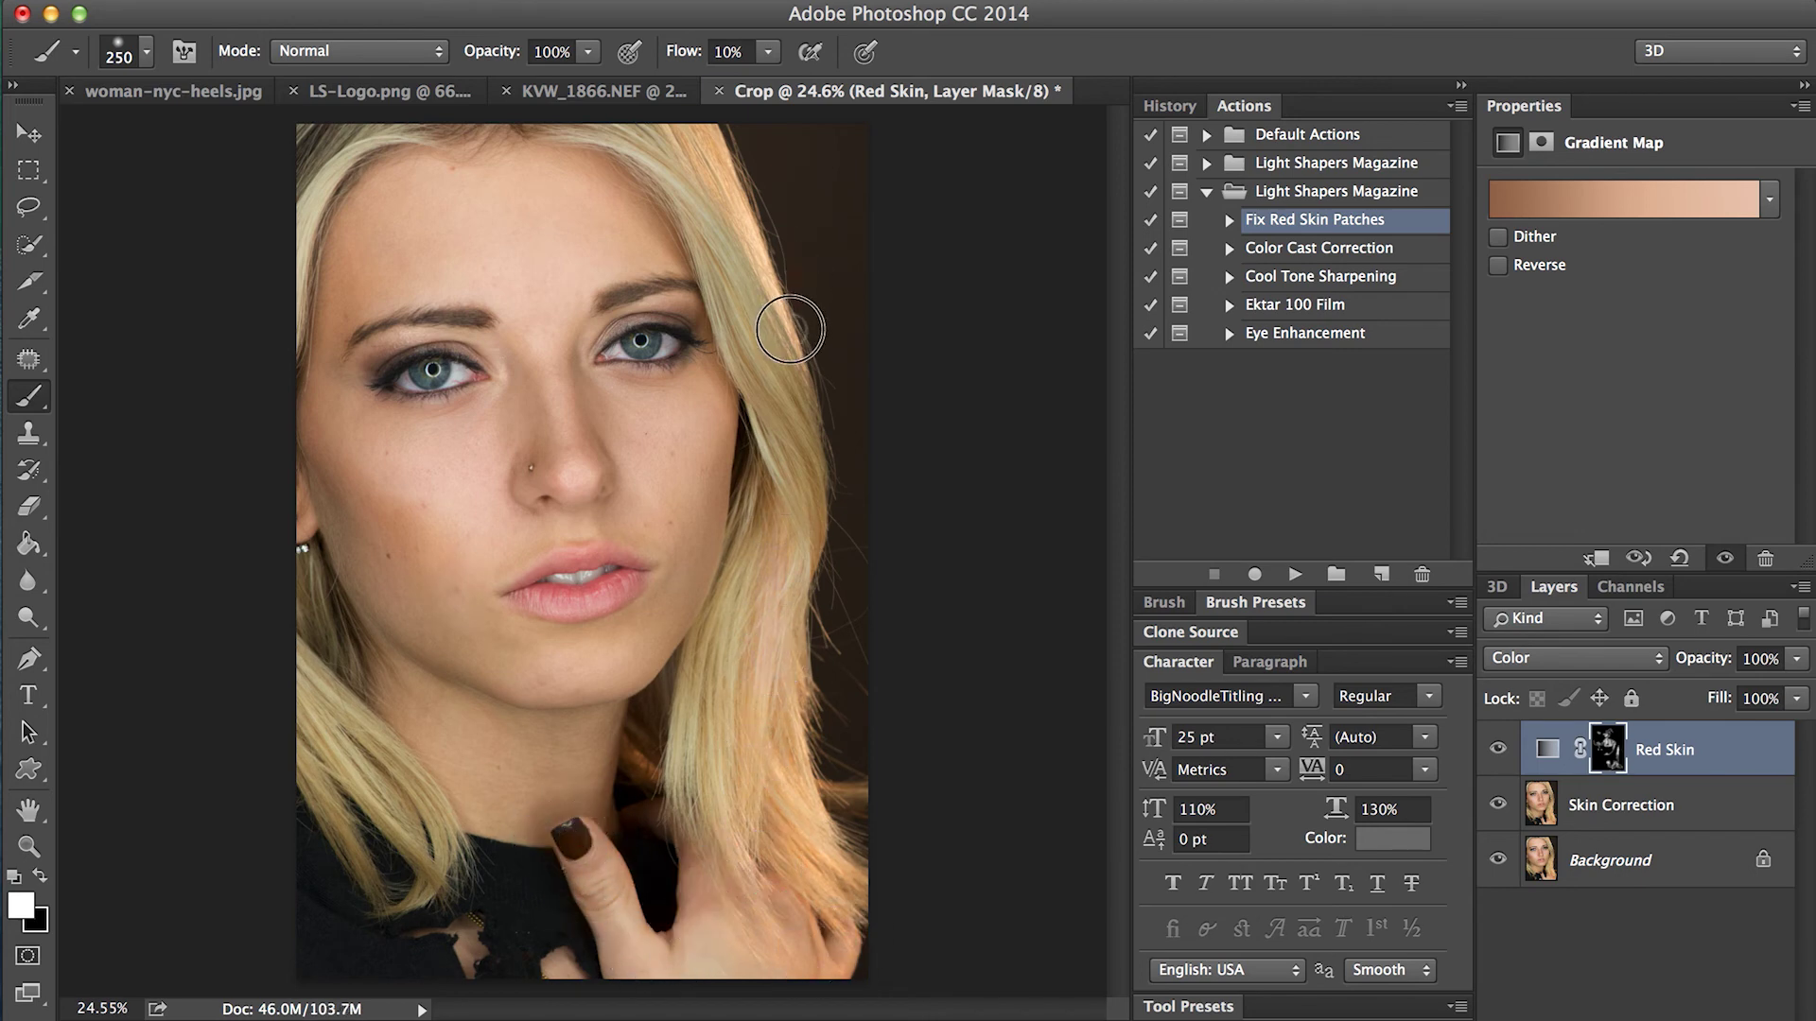